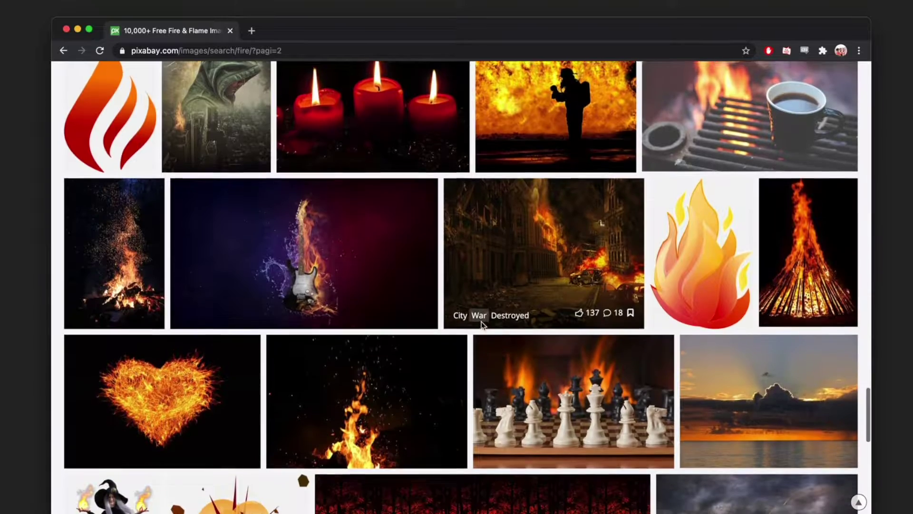
Step: Scroll Pixabay's fire results down to the tall flames-on-black photo
{"action": "scroll", "coordinate": [483, 326], "scroll_direction": "down", "scroll_amount": 2}
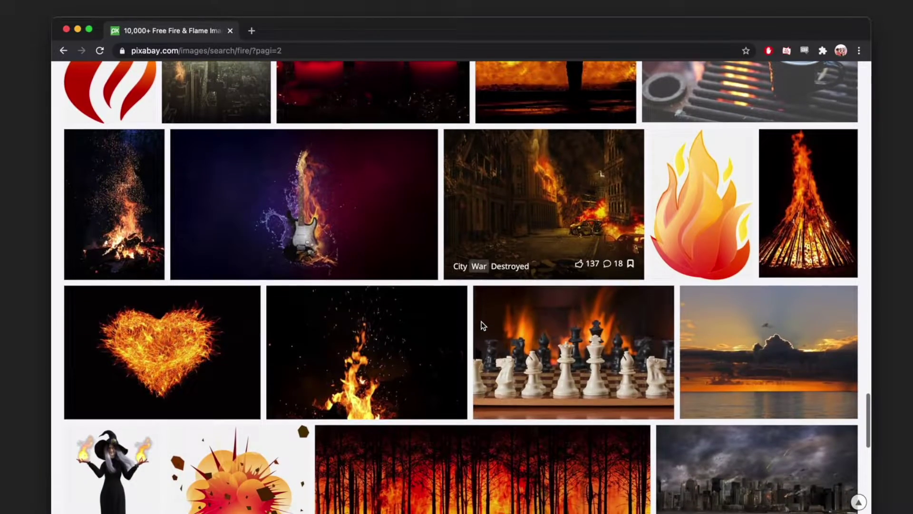
{"action": "scroll", "coordinate": [483, 325], "scroll_direction": "down", "scroll_amount": 6}
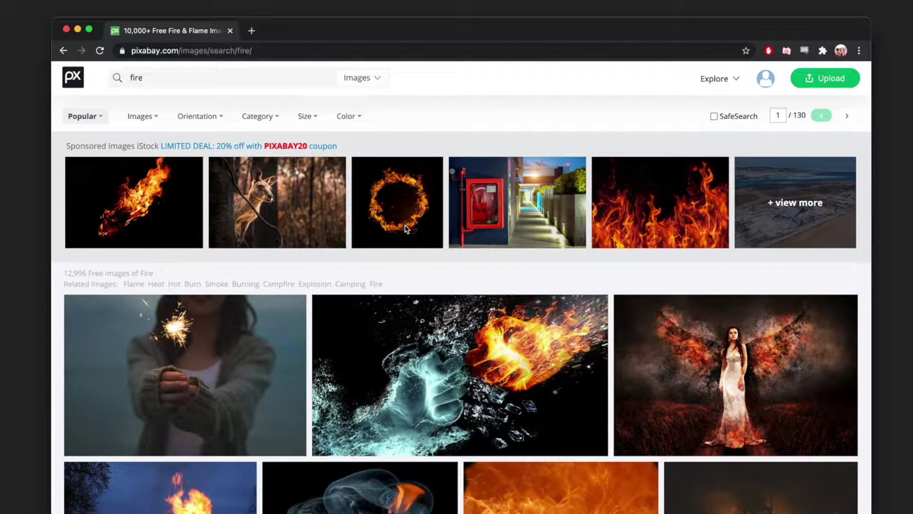
{"action": "left_click_drag", "start_coordinate": [432, 275], "coordinate": [444, 410]}
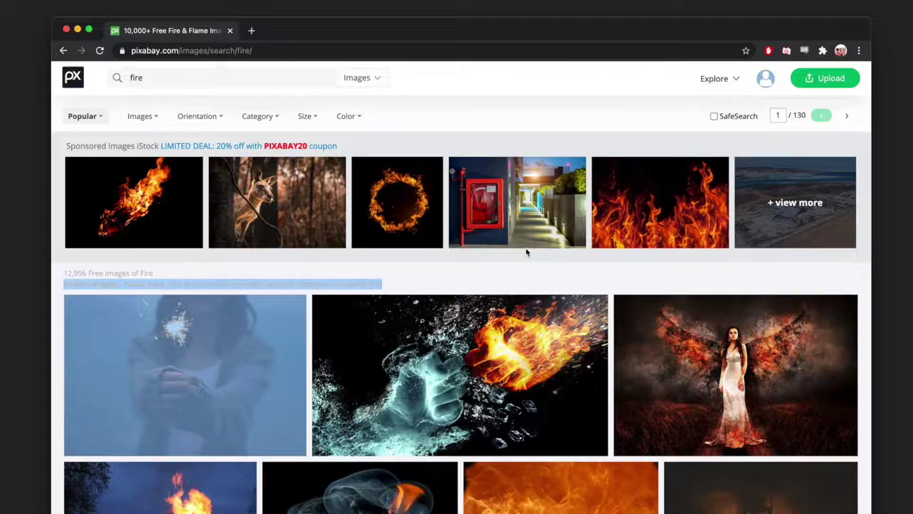
{"action": "scroll", "coordinate": [527, 251], "scroll_direction": "down", "scroll_amount": 10}
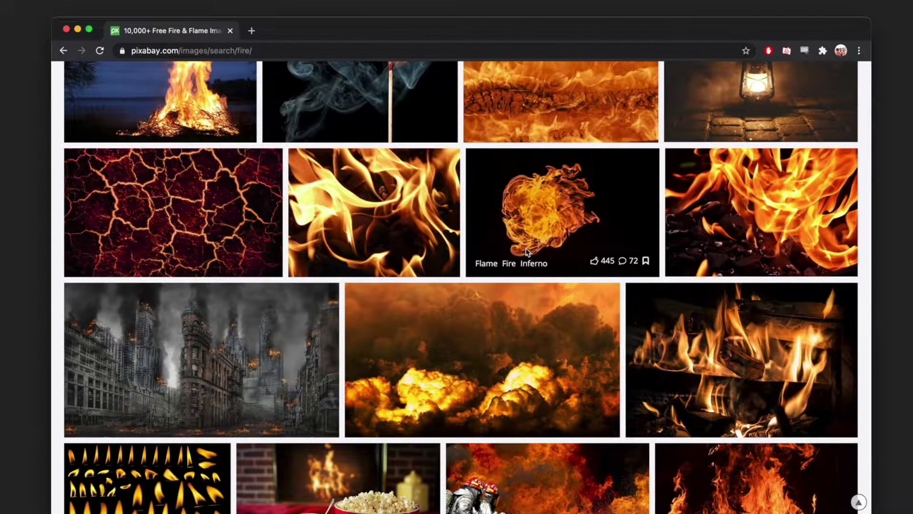
{"action": "scroll", "coordinate": [526, 247], "scroll_direction": "down", "scroll_amount": 1}
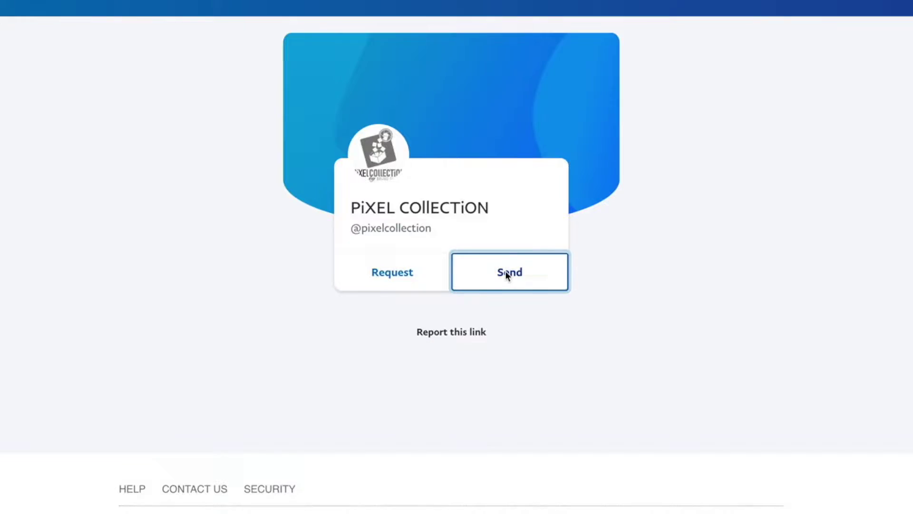
Step: Fill in the PayPal payment form to tip the Pixabay creator
{"action": "type", "text": "a"}
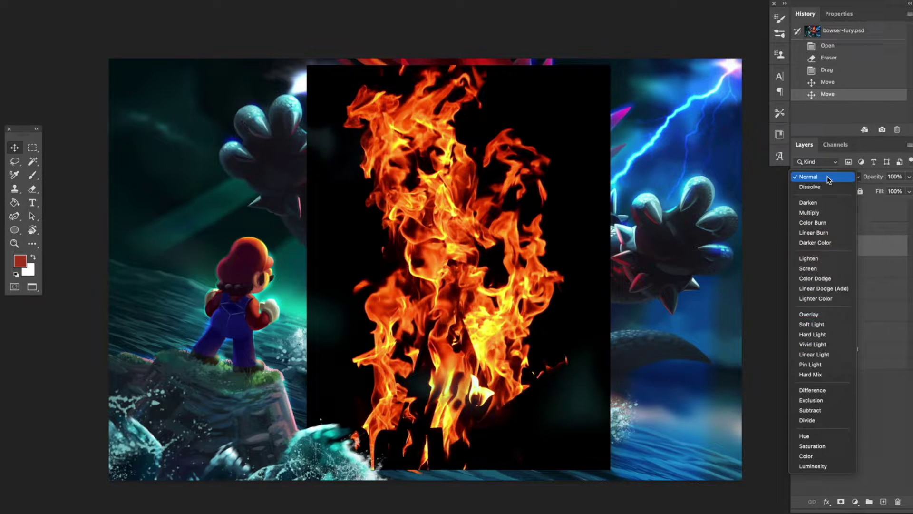
Step: Switch the fire layer's blend mode to Screen so its black background drops out
{"action": "left_click", "coordinate": [831, 180]}
{"action": "left_click", "coordinate": [830, 177]}
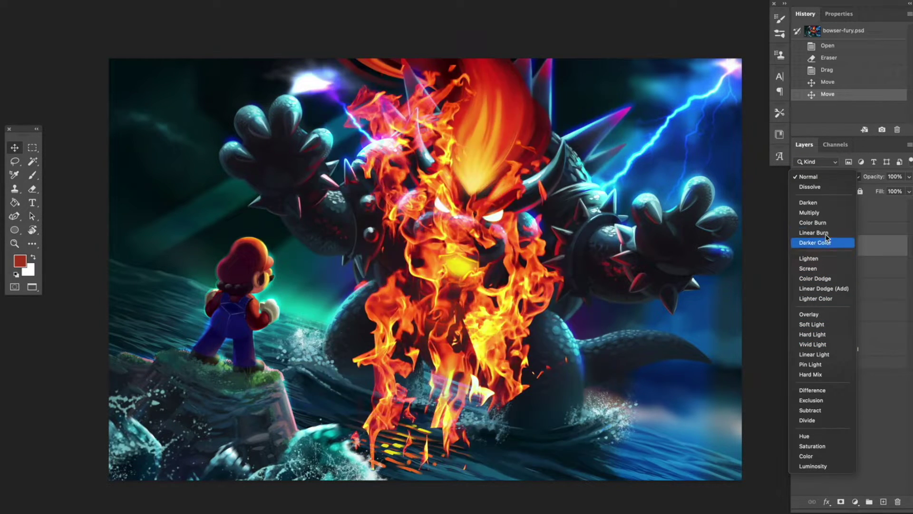
{"action": "left_click", "coordinate": [825, 269]}
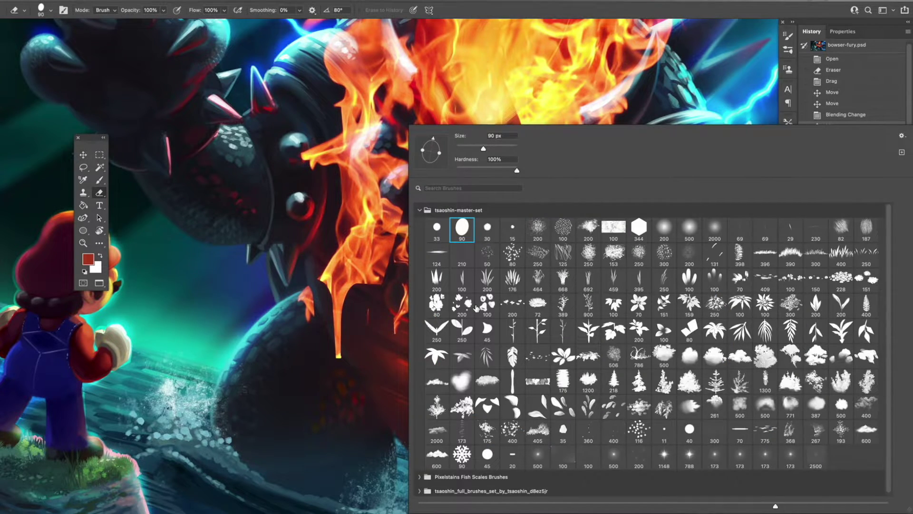
Step: Erase the flame drip, move the fire onto Bowser's mouth, and duplicate it as Layer 13 copy
{"action": "left_click", "coordinate": [345, 362]}
{"action": "left_click_drag", "start_coordinate": [345, 362], "coordinate": [357, 358]}
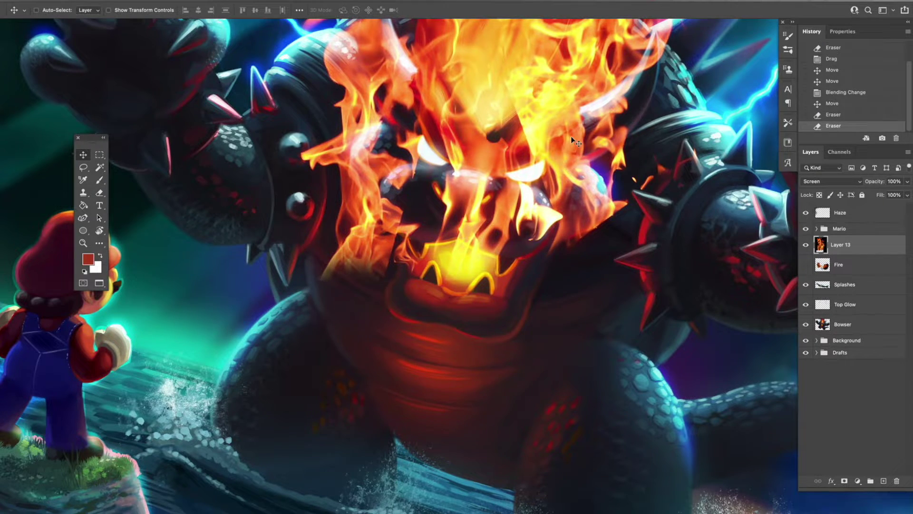
{"action": "left_click_drag", "start_coordinate": [572, 137], "coordinate": [602, 292]}
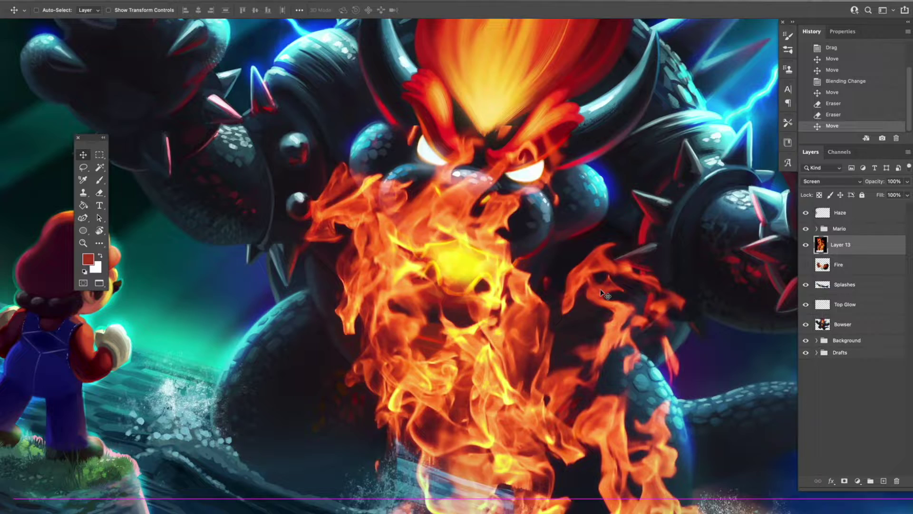
{"action": "key", "text": "e"}
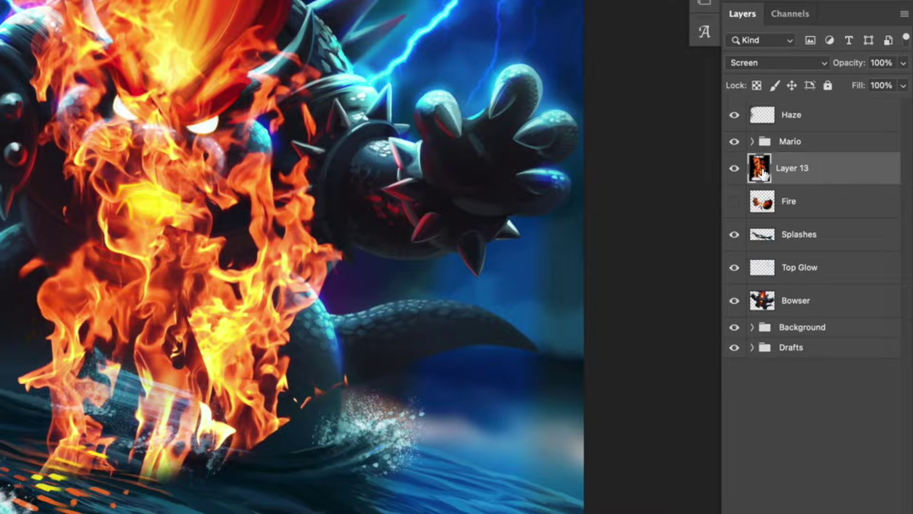
{"action": "left_click_drag", "start_coordinate": [771, 190], "coordinate": [772, 189]}
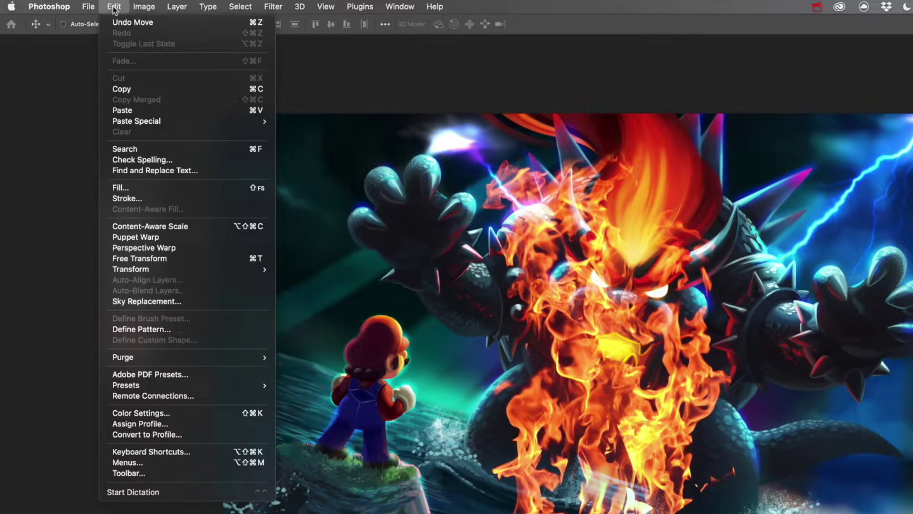
Step: Scale the fire layer, rotate it to about 109°, and shift it toward Mario
{"action": "mouse_move", "coordinate": [188, 270]}
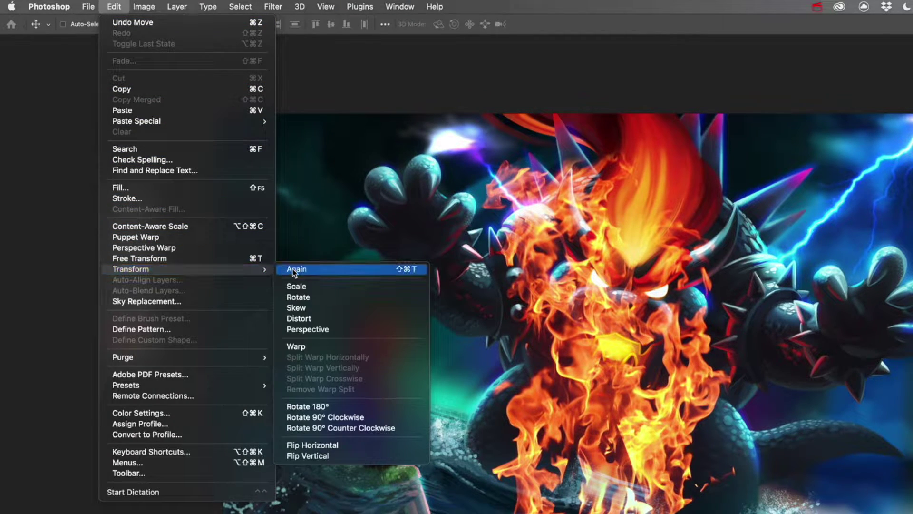
{"action": "left_click", "coordinate": [357, 286]}
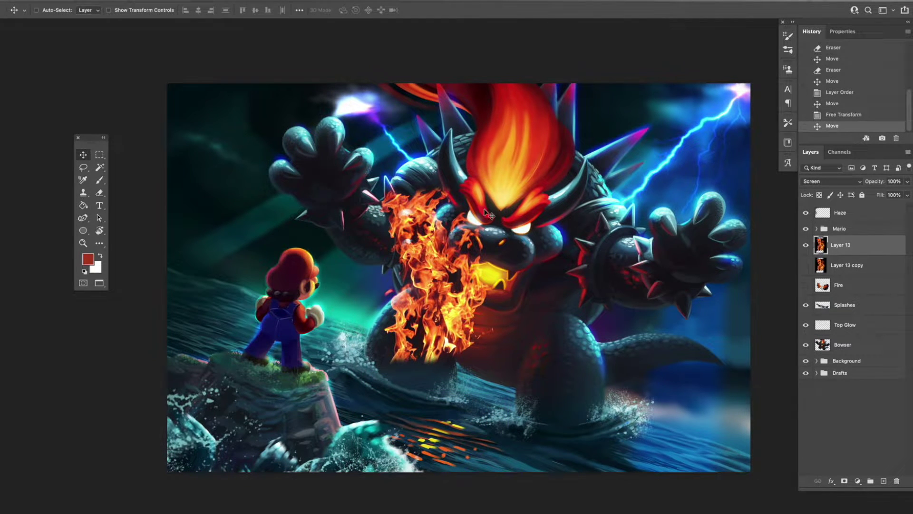
{"action": "key", "text": "ctrl+t"}
{"action": "left_click_drag", "start_coordinate": [513, 156], "coordinate": [509, 362]}
{"action": "left_click_drag", "start_coordinate": [524, 289], "coordinate": [481, 272]}
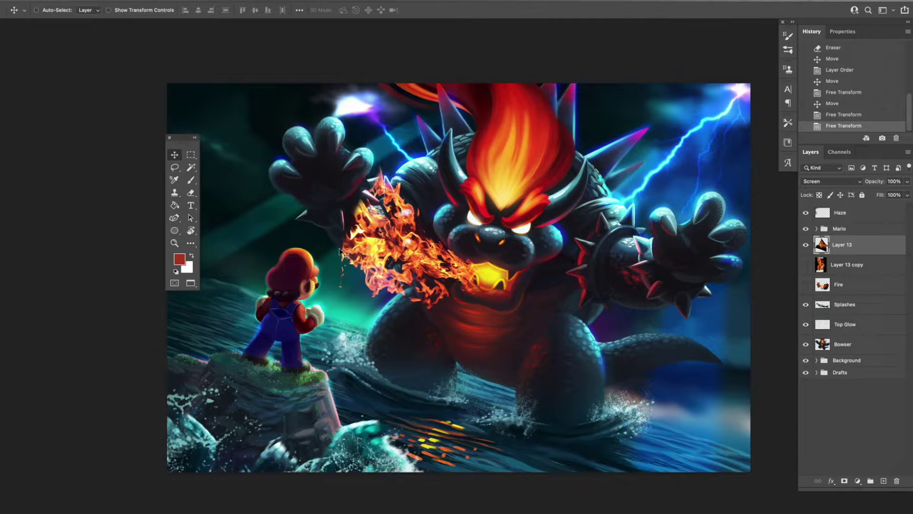
Step: Select the Eyedropper and expand the toolbox's extra tools list
{"action": "key", "text": "i"}
{"action": "left_click", "coordinate": [191, 243]}
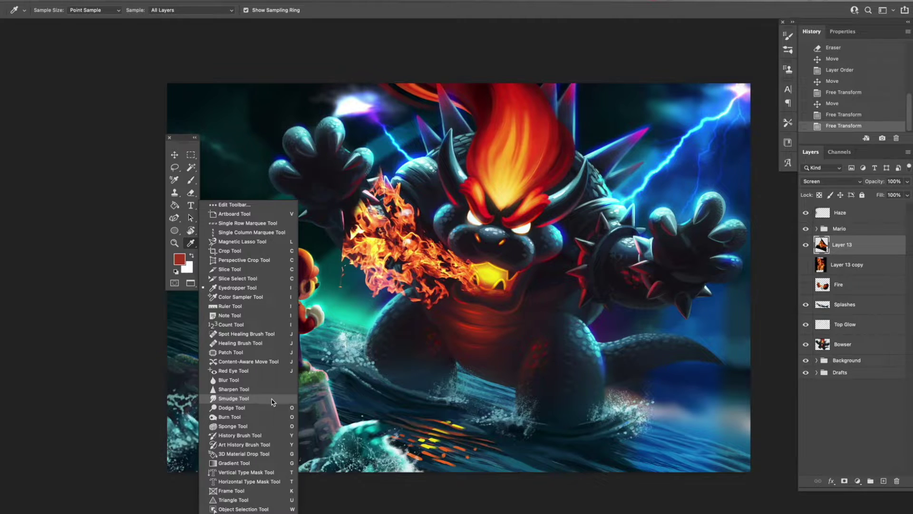
Step: Smudge the flames near Bowser's claw with a size-194 Smudge brush
{"action": "left_click", "coordinate": [273, 398]}
{"action": "scroll", "coordinate": [285, 309], "scroll_direction": "up", "scroll_amount": 3}
{"action": "right_click", "coordinate": [412, 264]}
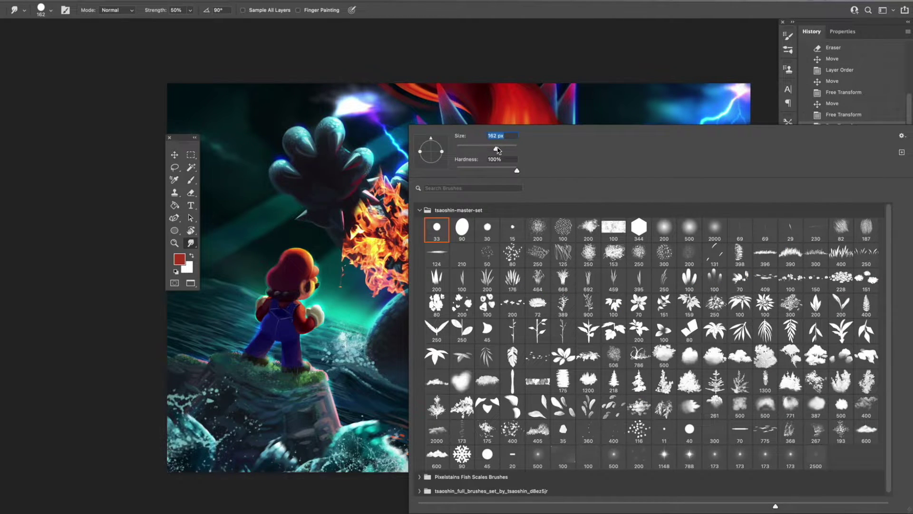
{"action": "key", "text": "Escape"}
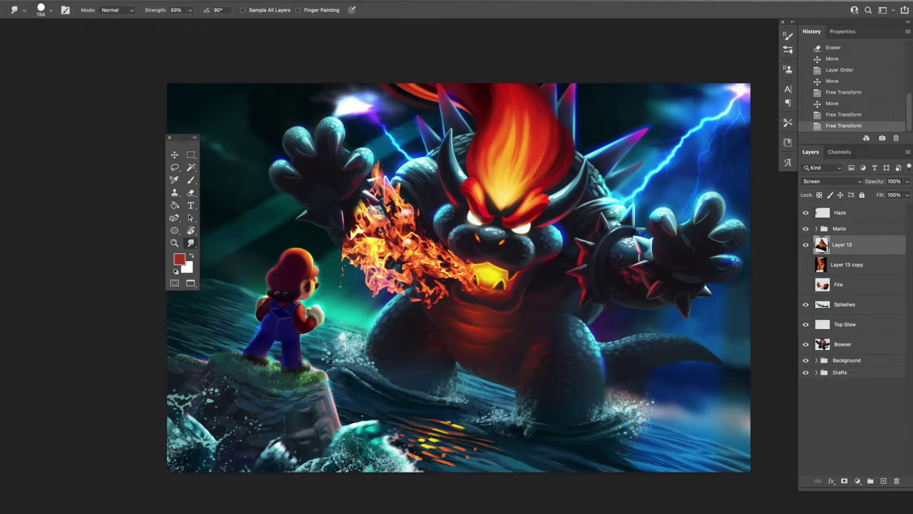
{"action": "left_click_drag", "start_coordinate": [375, 167], "coordinate": [378, 156]}
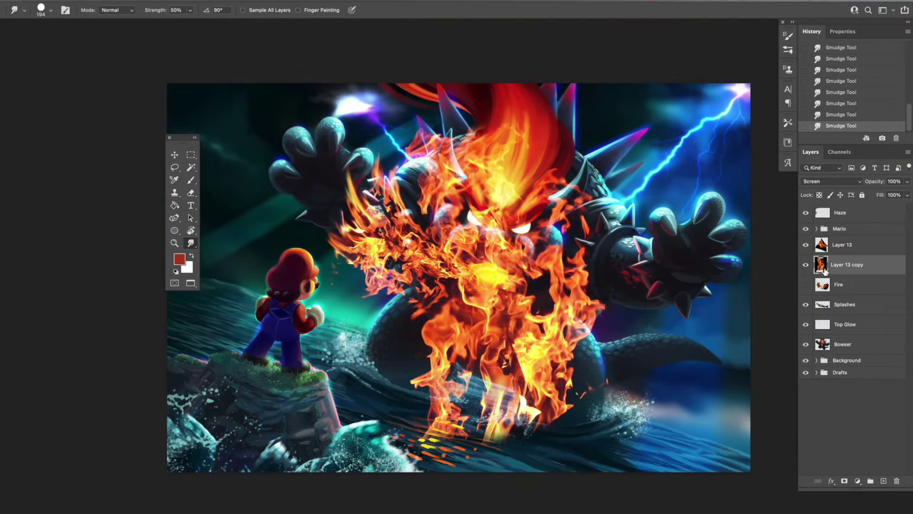
Step: Duplicate the fire copy, shrink it to about 53%, and rotate it over Bowser's mouth
{"action": "mouse_move", "coordinate": [827, 270]}
{"action": "left_mouse_down"}
{"action": "mouse_move", "coordinate": [829, 259]}
{"action": "mouse_move", "coordinate": [831, 265]}
{"action": "left_mouse_up"}
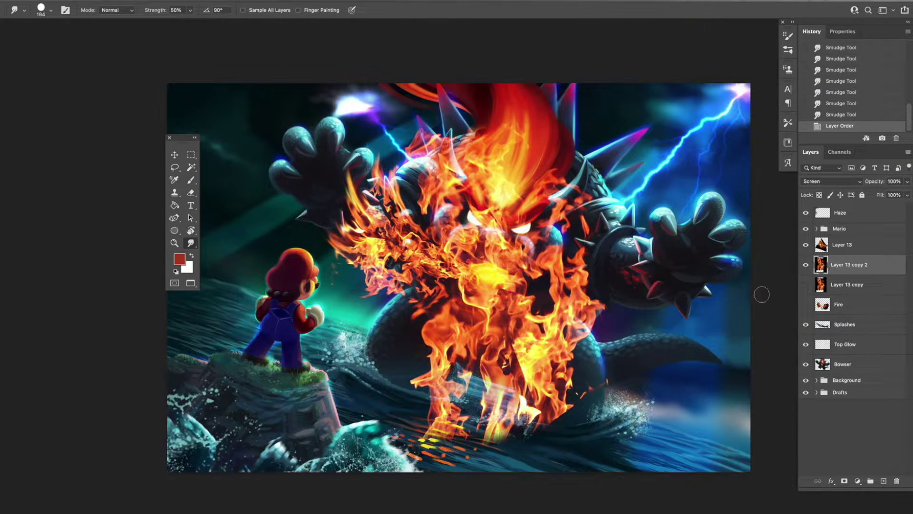
{"action": "key", "text": "v"}
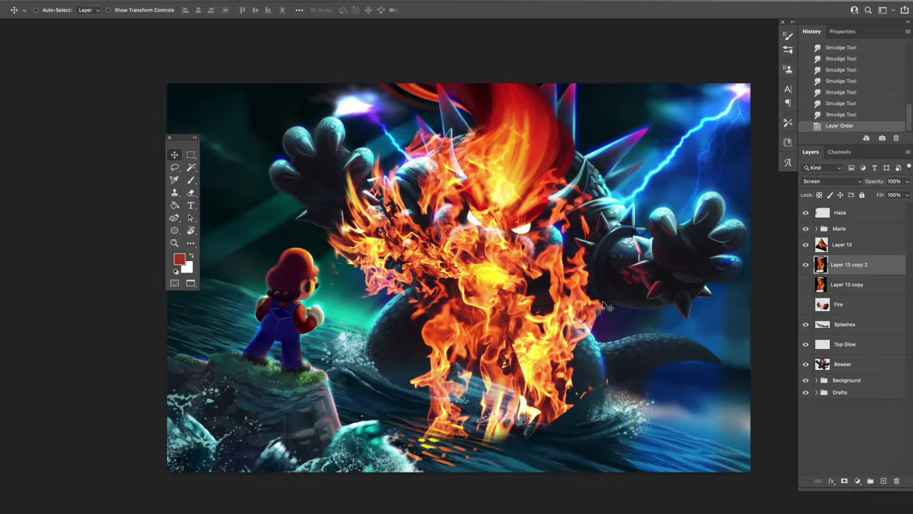
{"action": "key", "text": "ctrl+t"}
{"action": "left_click_drag", "start_coordinate": [648, 109], "coordinate": [586, 266]}
{"action": "left_click_drag", "start_coordinate": [523, 295], "coordinate": [582, 288]}
{"action": "key", "text": "Return"}
Step: Warp the shrunken flames so they bend around Bowser's jaw
{"action": "key", "text": "ctrl+t"}
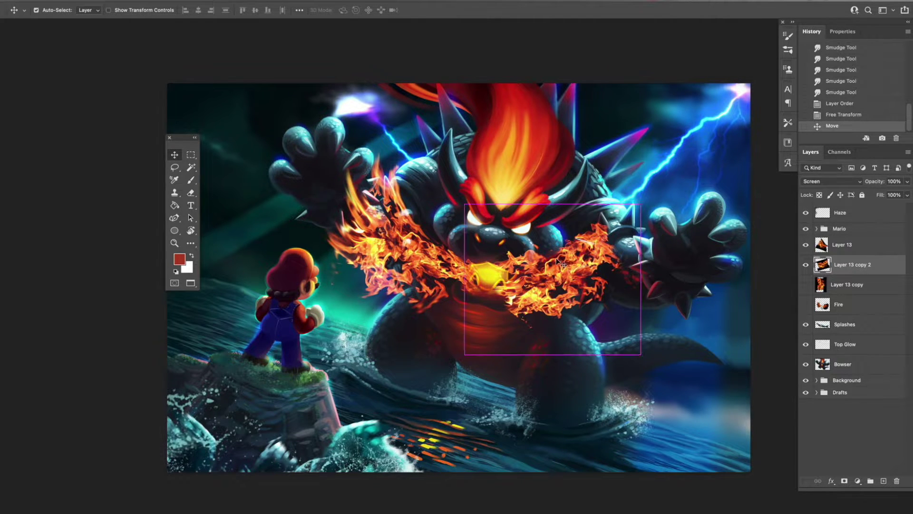
{"action": "right_click", "coordinate": [543, 242]}
{"action": "left_click", "coordinate": [566, 322]}
{"action": "left_click_drag", "start_coordinate": [527, 313], "coordinate": [517, 282]}
{"action": "key", "text": "Return"}
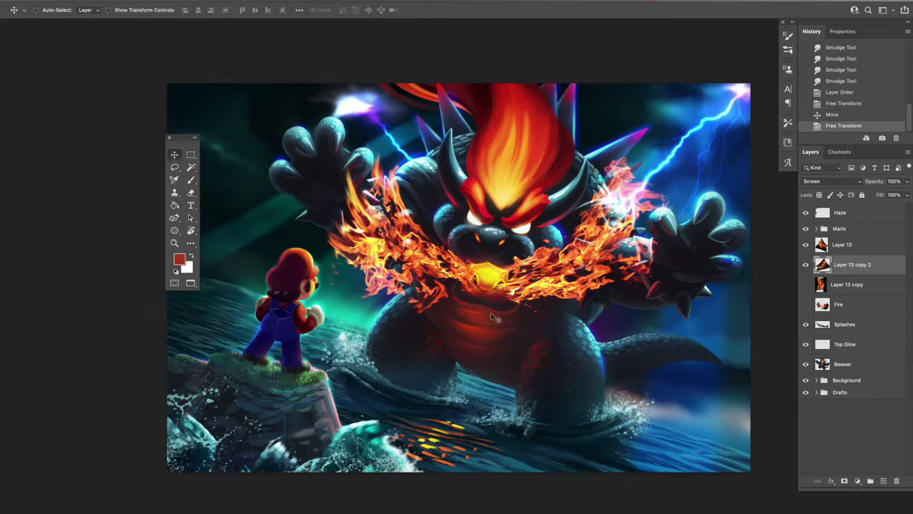
Step: Smudge the warped flames, undo a trial layer merge, and add an empty Layer 14
{"action": "key", "text": "r"}
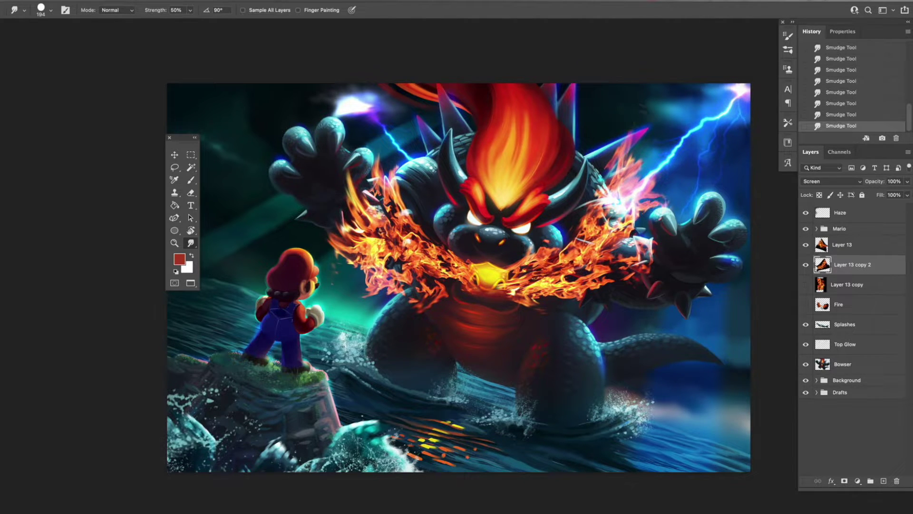
{"action": "key", "text": "v"}
{"action": "key", "text": "ctrl+e"}
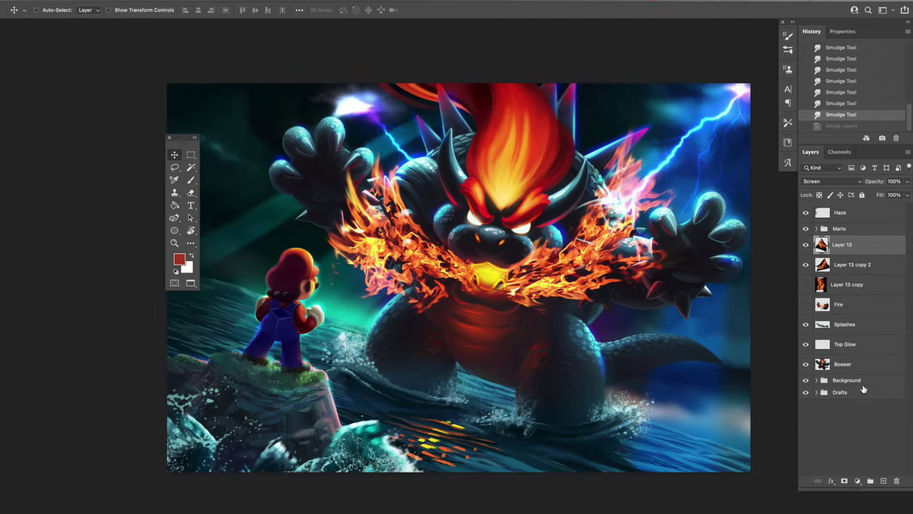
{"action": "left_click", "coordinate": [884, 481]}
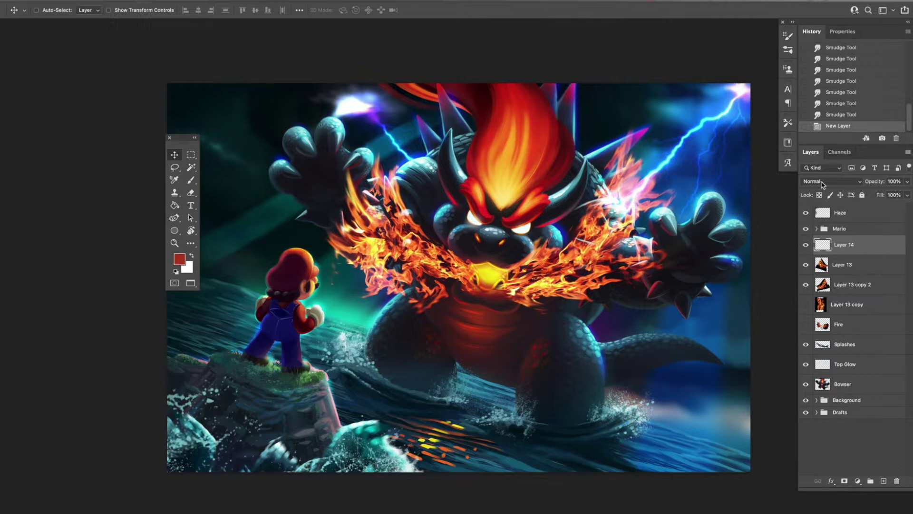
Step: Set Layer 14 to Overlay blending and pick a large soft brush
{"action": "left_click", "coordinate": [822, 182]}
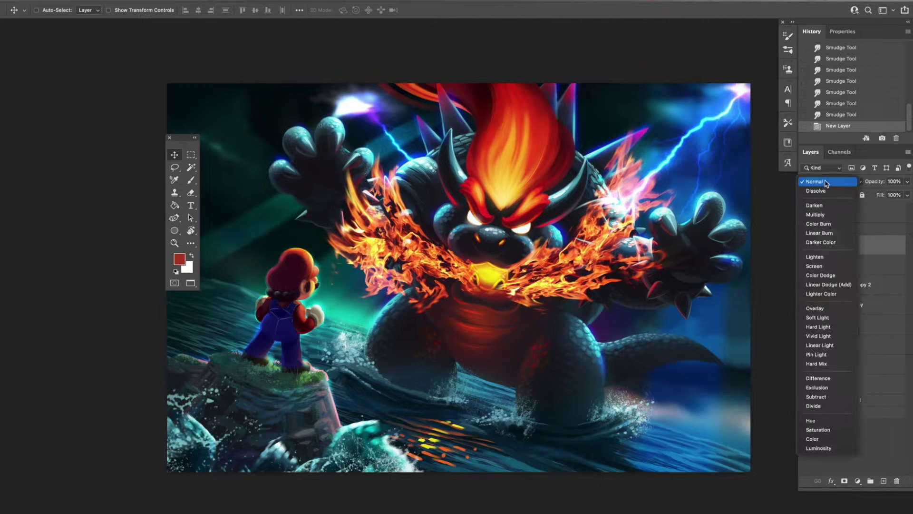
{"action": "left_click", "coordinate": [821, 309]}
{"action": "right_click", "coordinate": [481, 262]}
{"action": "key", "text": "b"}
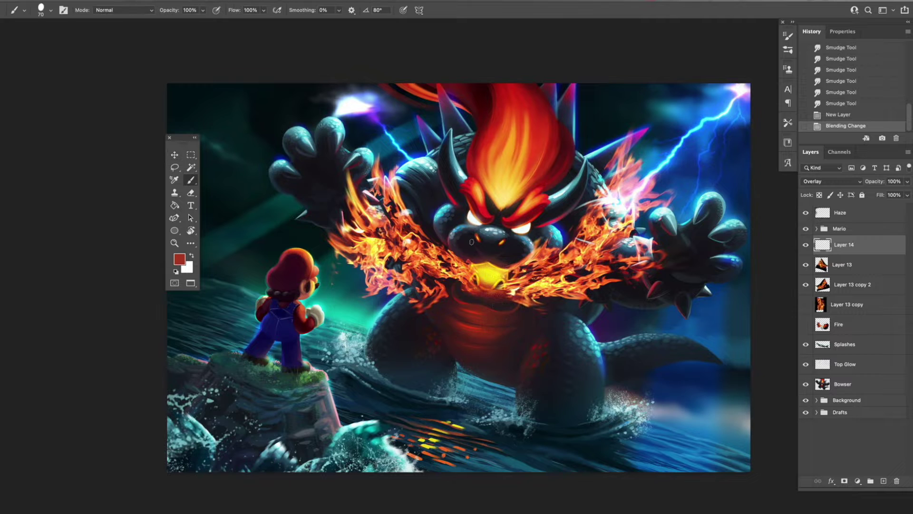
{"action": "right_click", "coordinate": [470, 240]}
{"action": "left_click", "coordinate": [410, 223], "text": "alt"}
Step: Choose orange as the paint colour and brush orange glow over the fire at Bowser's mouth
{"action": "left_click", "coordinate": [180, 259]}
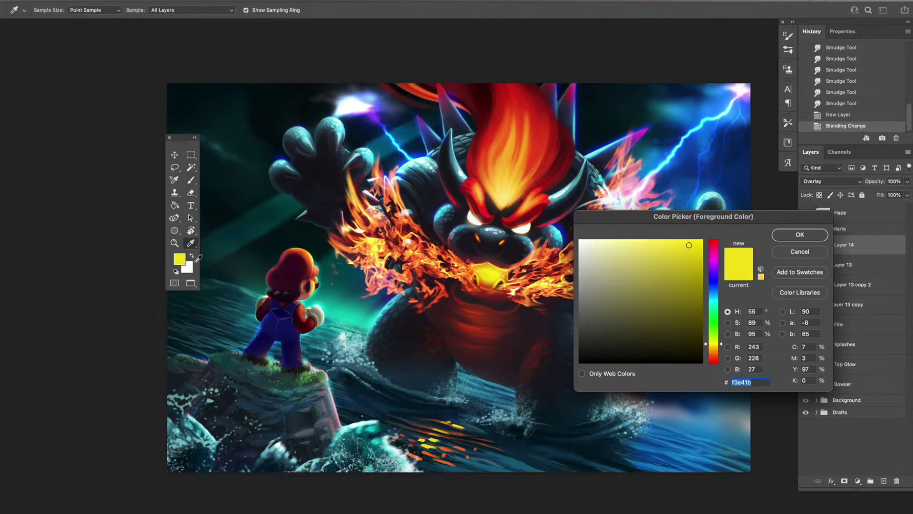
{"action": "left_click_drag", "start_coordinate": [713, 344], "coordinate": [714, 355]}
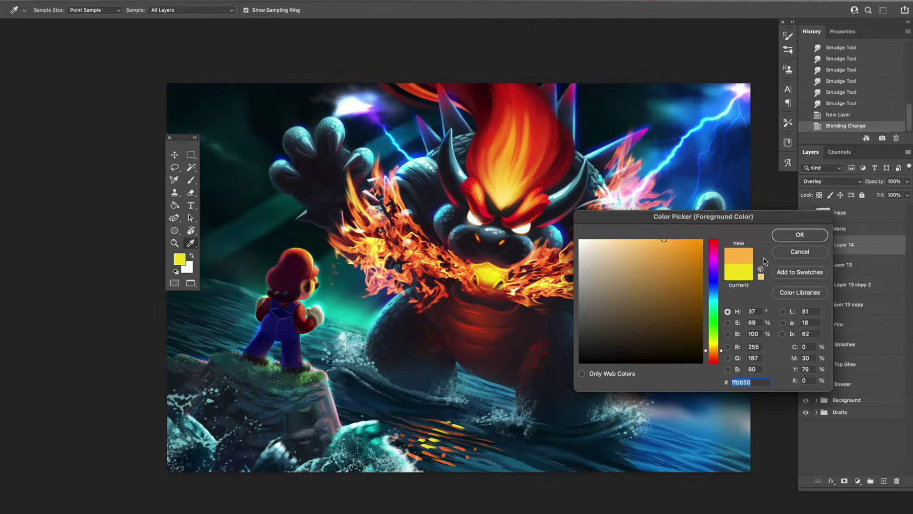
{"action": "left_click", "coordinate": [800, 234]}
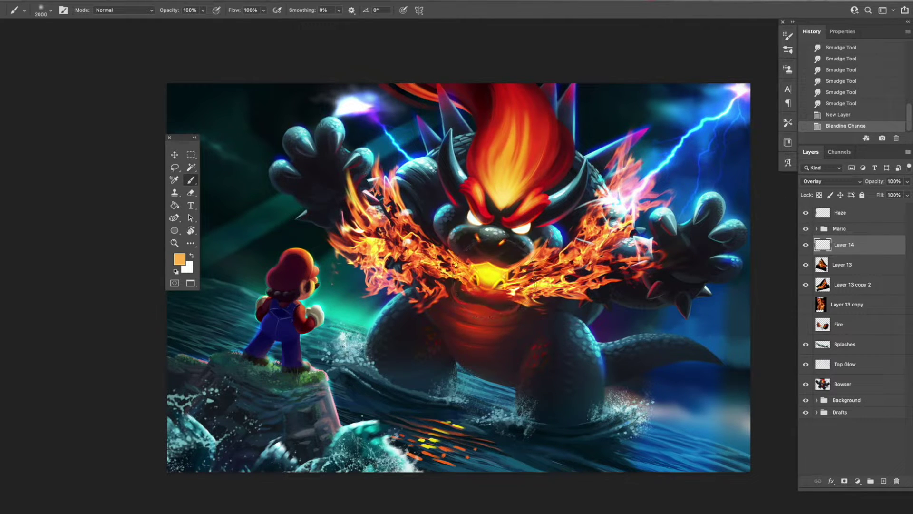
{"action": "left_click_drag", "start_coordinate": [476, 276], "coordinate": [500, 221]}
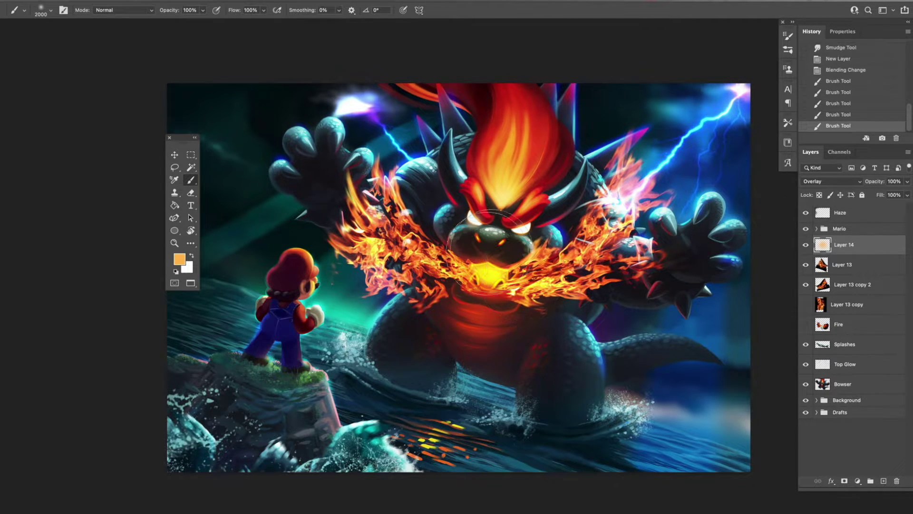
{"action": "left_click_drag", "start_coordinate": [428, 247], "coordinate": [457, 295]}
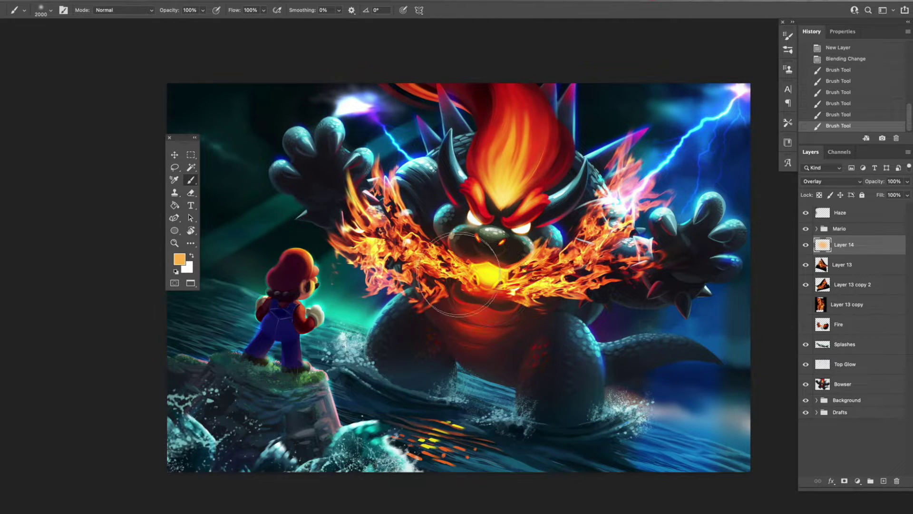
Step: Sample red from Bowser's hair and paint red glow over the left and right flames
{"action": "left_click", "coordinate": [547, 163], "text": "alt"}
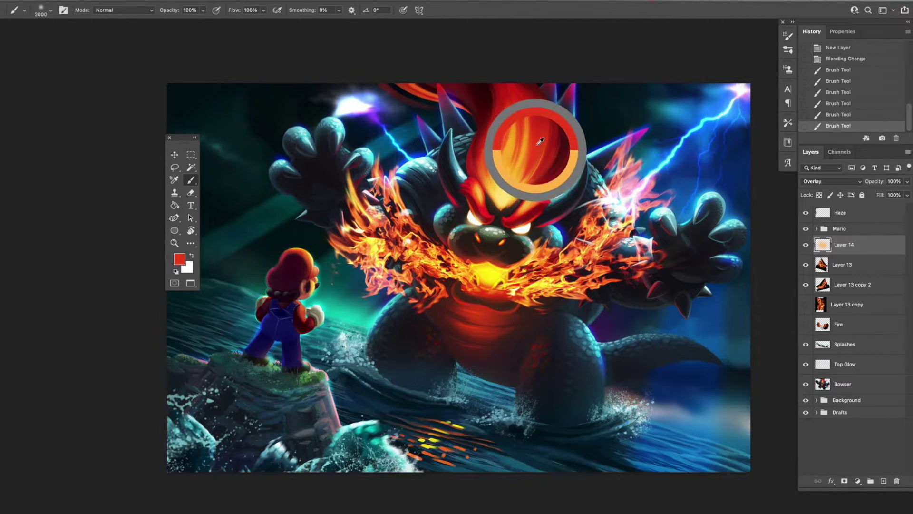
{"action": "left_click", "coordinate": [352, 195]}
{"action": "left_click_drag", "start_coordinate": [342, 205], "coordinate": [333, 261]}
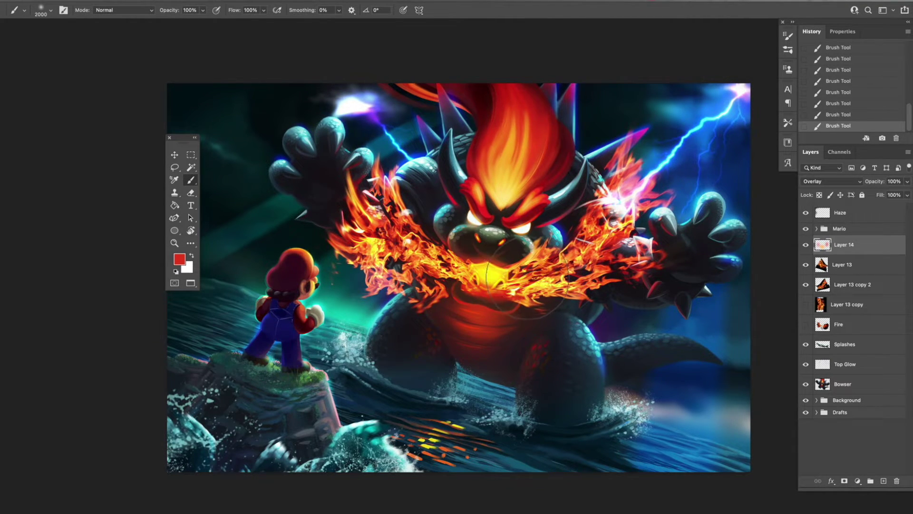
Step: Set the foreground paint colour to purple in the Color Picker
{"action": "left_click", "coordinate": [179, 259]}
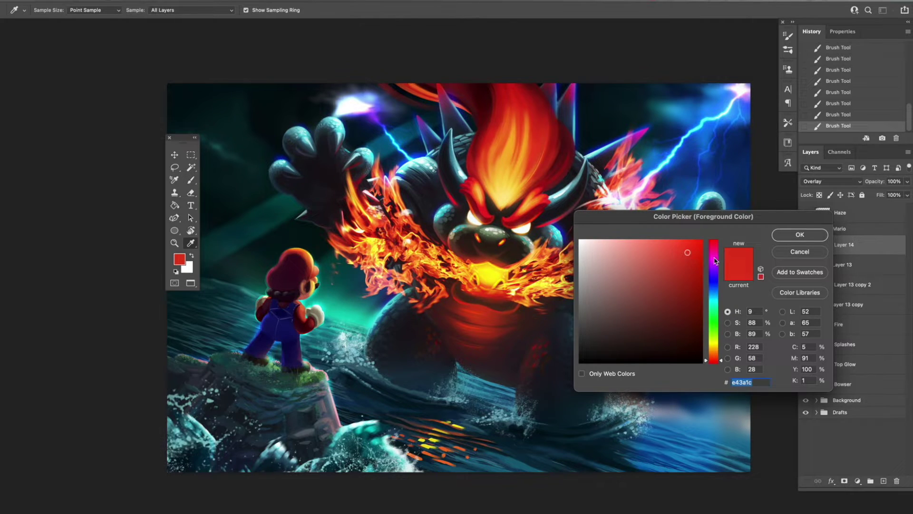
{"action": "left_click", "coordinate": [776, 236]}
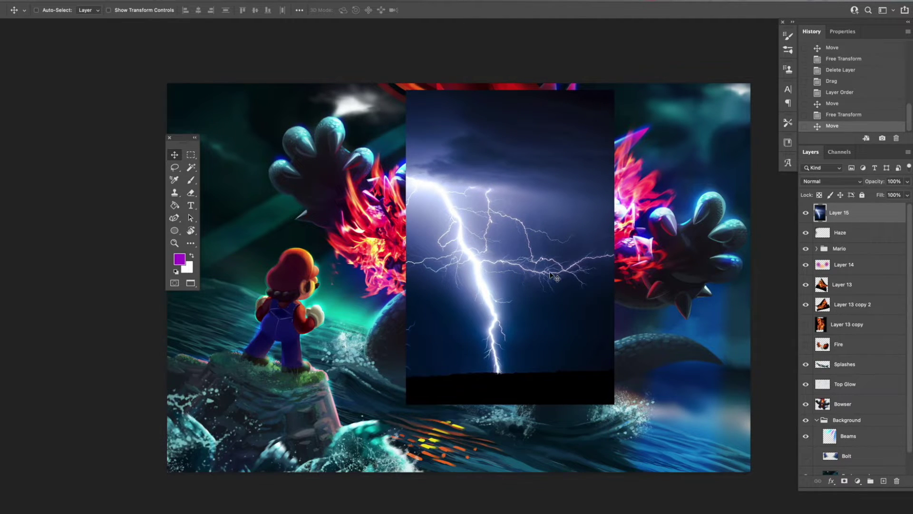
Step: Move Layer 15's lightning photo below Bowser in the layer stack and shift it upward
{"action": "left_click_drag", "start_coordinate": [624, 338], "coordinate": [663, 356]}
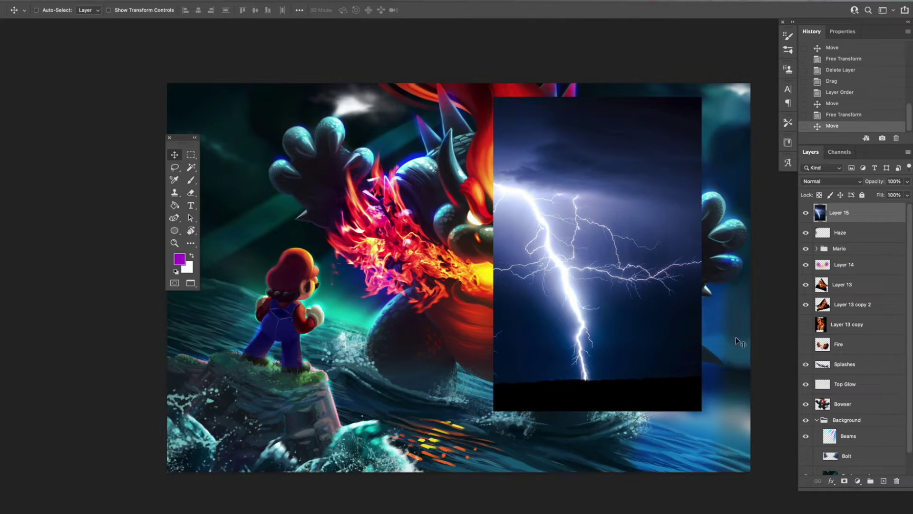
{"action": "left_click_drag", "start_coordinate": [820, 217], "coordinate": [864, 413]}
{"action": "left_click_drag", "start_coordinate": [651, 327], "coordinate": [647, 288]}
Step: Flip the lightning horizontally and place it in the upper-right sky
{"action": "key", "text": "ctrl+t"}
{"action": "right_click", "coordinate": [636, 193]}
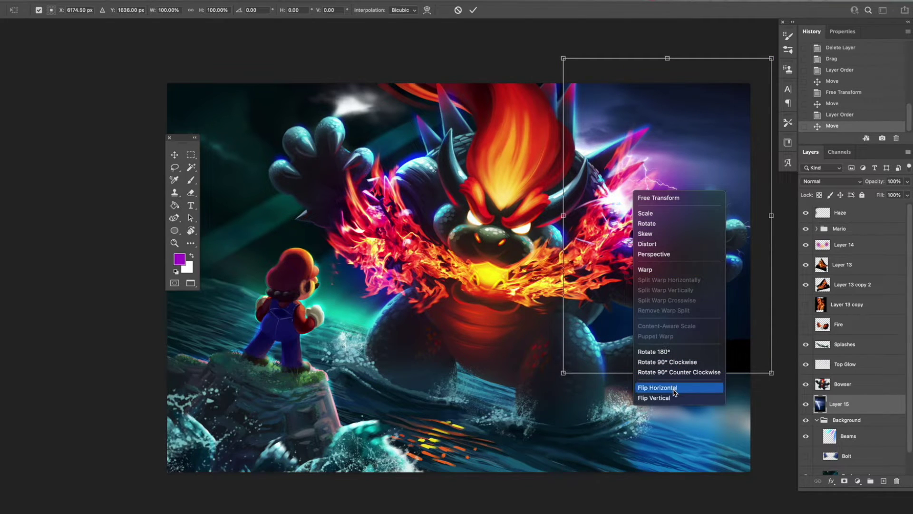
{"action": "left_click", "coordinate": [658, 387]}
{"action": "key", "text": "Return"}
{"action": "left_click_drag", "start_coordinate": [711, 298], "coordinate": [698, 257]}
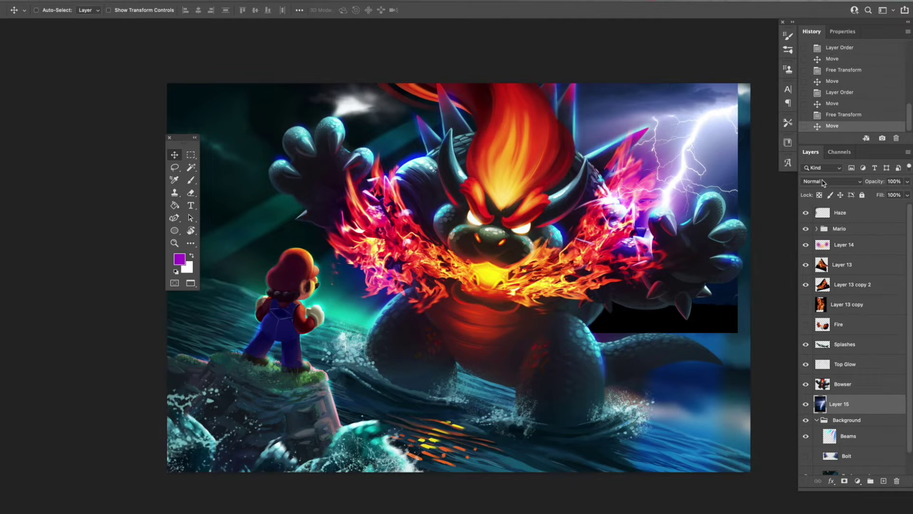
Step: Set Layer 15's blend mode to Screen and nudge the lightning slightly left
{"action": "left_click", "coordinate": [823, 183]}
{"action": "left_click", "coordinate": [811, 266]}
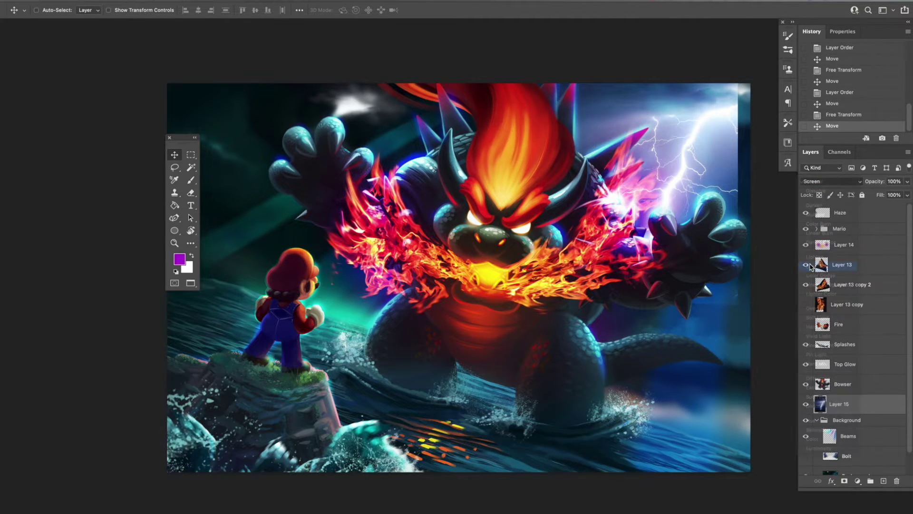
{"action": "left_click_drag", "start_coordinate": [702, 245], "coordinate": [688, 244]}
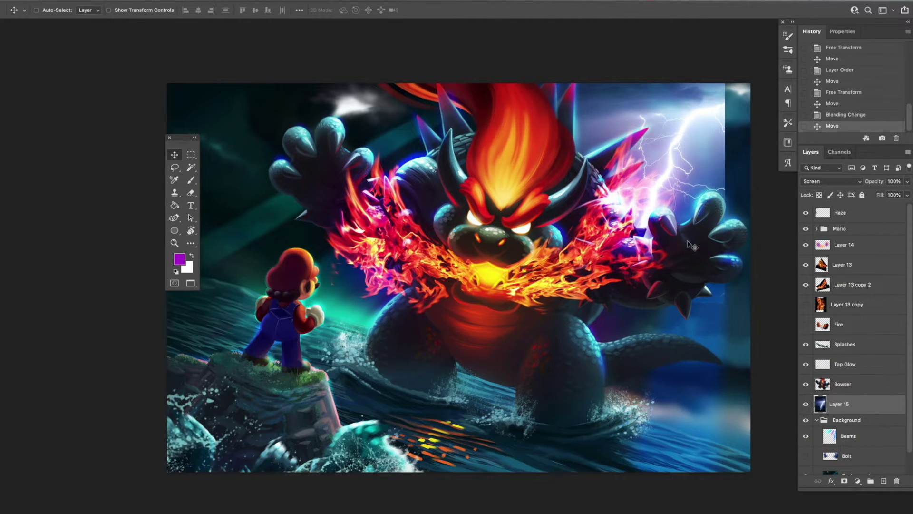
{"action": "left_click_drag", "start_coordinate": [712, 213], "coordinate": [698, 214]}
Step: Erase the lightning photo's hard top-right edges and surrounding glow
{"action": "key", "text": "e"}
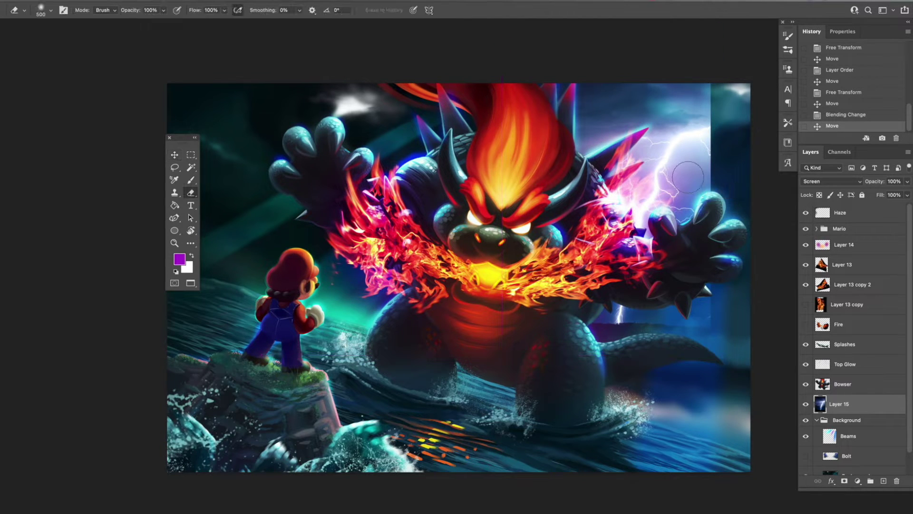
{"action": "mouse_move", "coordinate": [676, 104]}
{"action": "left_mouse_down"}
{"action": "mouse_move", "coordinate": [662, 76]}
{"action": "mouse_move", "coordinate": [693, 82]}
{"action": "mouse_move", "coordinate": [716, 119]}
{"action": "left_mouse_up"}
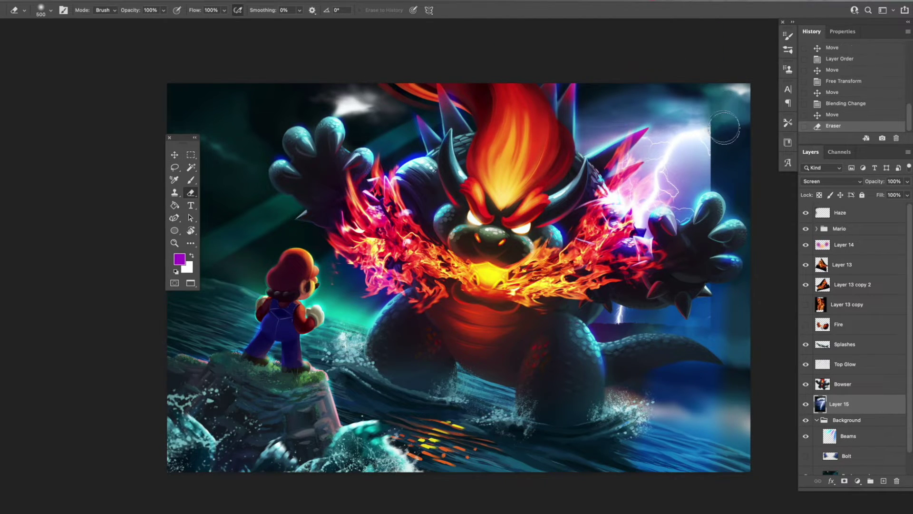
{"action": "mouse_move", "coordinate": [709, 173]}
{"action": "left_mouse_down"}
{"action": "mouse_move", "coordinate": [704, 103]}
{"action": "mouse_move", "coordinate": [691, 102]}
{"action": "mouse_move", "coordinate": [717, 132]}
{"action": "mouse_move", "coordinate": [713, 195]}
{"action": "mouse_move", "coordinate": [704, 170]}
{"action": "mouse_move", "coordinate": [717, 153]}
{"action": "left_mouse_up"}
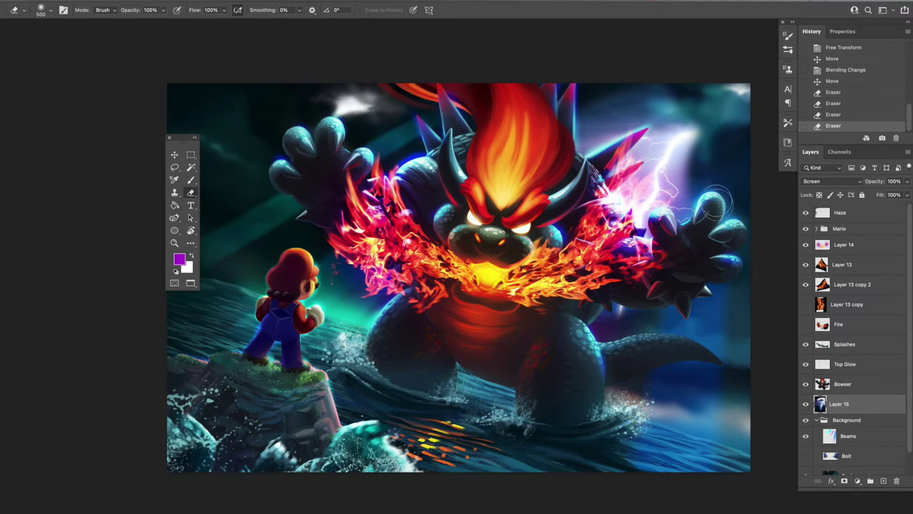
{"action": "mouse_move", "coordinate": [666, 105]}
{"action": "left_mouse_down"}
{"action": "mouse_move", "coordinate": [580, 95]}
{"action": "mouse_move", "coordinate": [547, 157]}
{"action": "mouse_move", "coordinate": [562, 133]}
{"action": "left_mouse_up"}
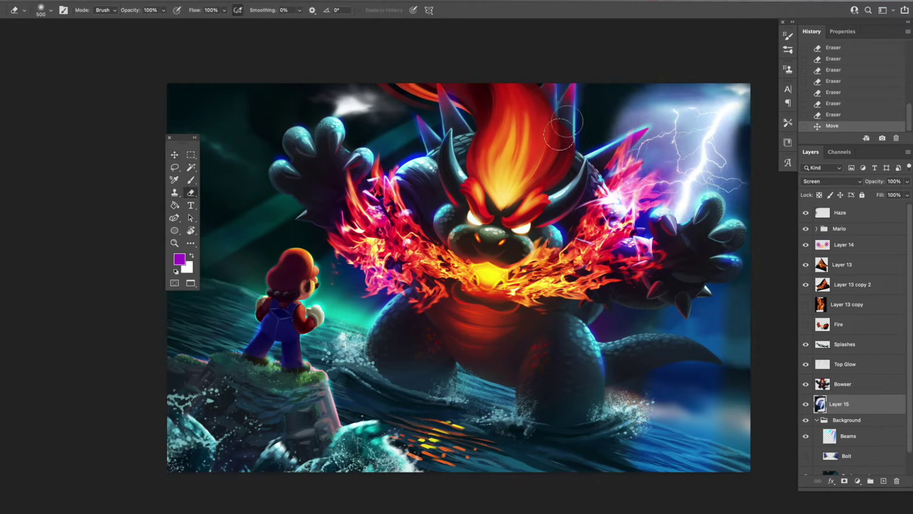
Step: Reposition the bolt and erase the leftover edge glow in the top-right sky
{"action": "key", "text": "v"}
{"action": "left_click_drag", "start_coordinate": [538, 204], "coordinate": [665, 197]}
{"action": "key", "text": "e"}
{"action": "mouse_move", "coordinate": [614, 62]}
{"action": "left_mouse_down"}
{"action": "mouse_move", "coordinate": [632, 71]}
{"action": "mouse_move", "coordinate": [675, 190]}
{"action": "left_mouse_up"}
{"action": "key", "text": "v"}
{"action": "key", "text": "e"}
{"action": "mouse_move", "coordinate": [618, 112]}
{"action": "left_mouse_down"}
{"action": "mouse_move", "coordinate": [641, 102]}
{"action": "mouse_move", "coordinate": [611, 147]}
{"action": "mouse_move", "coordinate": [708, 119]}
{"action": "mouse_move", "coordinate": [745, 149]}
{"action": "mouse_move", "coordinate": [746, 132]}
{"action": "mouse_move", "coordinate": [738, 155]}
{"action": "mouse_move", "coordinate": [762, 199]}
{"action": "left_mouse_up"}
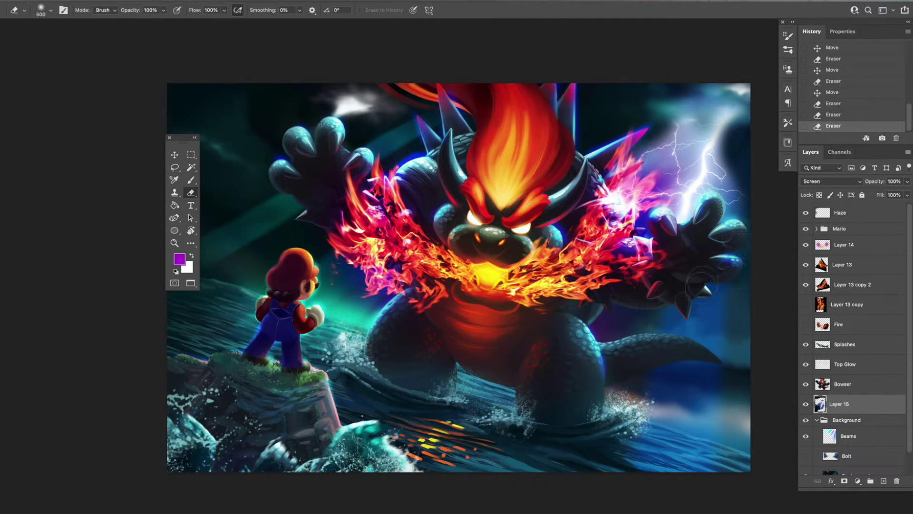
{"action": "key", "text": "v"}
{"action": "left_click_drag", "start_coordinate": [685, 204], "coordinate": [691, 173]}
Step: Rotate the lightning bolt about 3.6° toward Bowser's raised hand and fine-tune its position
{"action": "key", "text": "ctrl+t"}
{"action": "left_click_drag", "start_coordinate": [715, 328], "coordinate": [681, 245]}
{"action": "key", "text": "Return"}
{"action": "left_click_drag", "start_coordinate": [688, 200], "coordinate": [697, 183]}
{"action": "left_click_drag", "start_coordinate": [665, 297], "coordinate": [671, 297]}
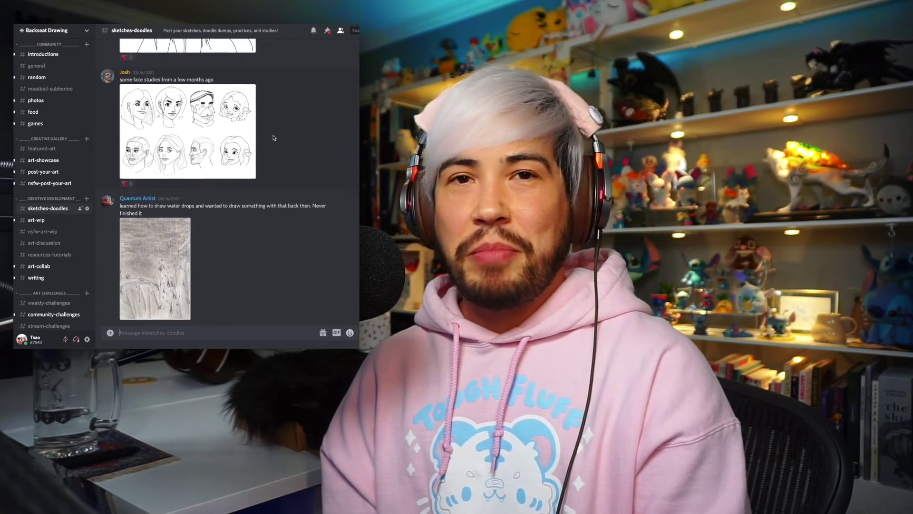
Step: Scroll down through the Discord channel's posts toward the hair-brush shading examples
{"action": "scroll", "coordinate": [273, 138], "scroll_direction": "down", "scroll_amount": 5}
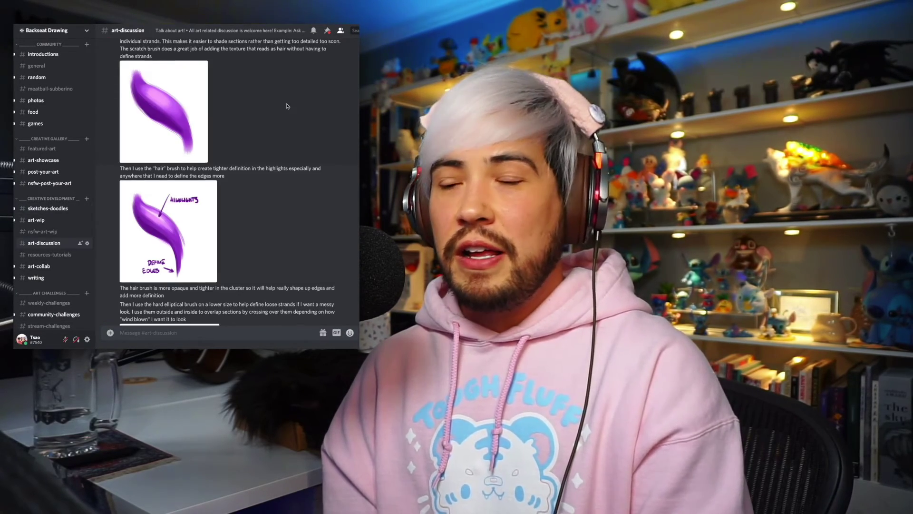
{"action": "scroll", "coordinate": [287, 106], "scroll_direction": "down", "scroll_amount": 4}
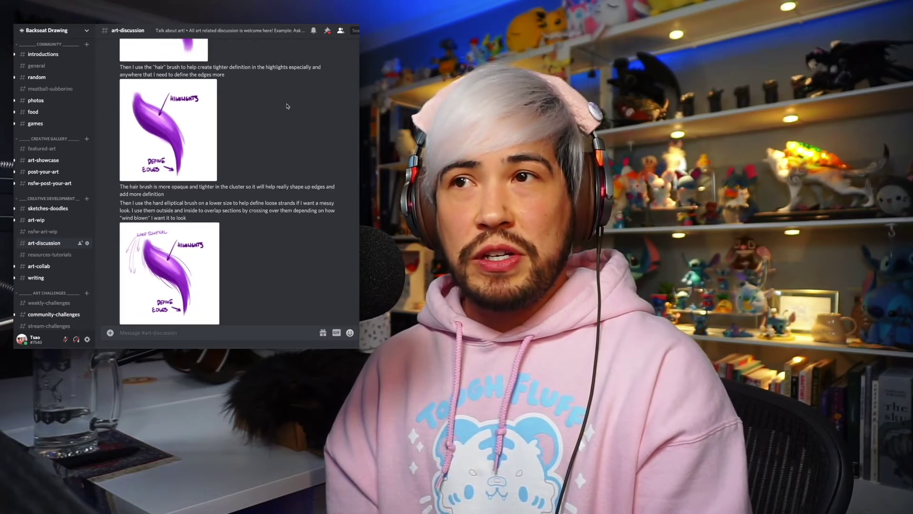
{"action": "scroll", "coordinate": [287, 106], "scroll_direction": "down", "scroll_amount": 6}
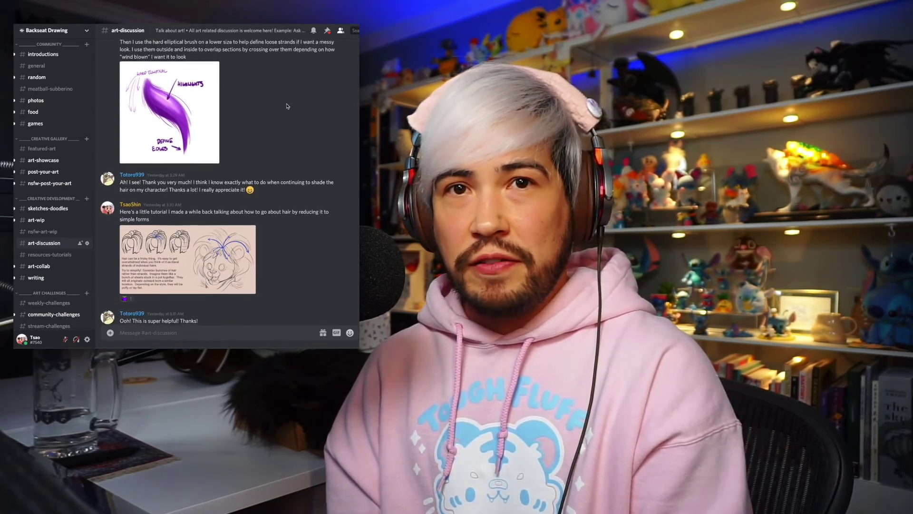